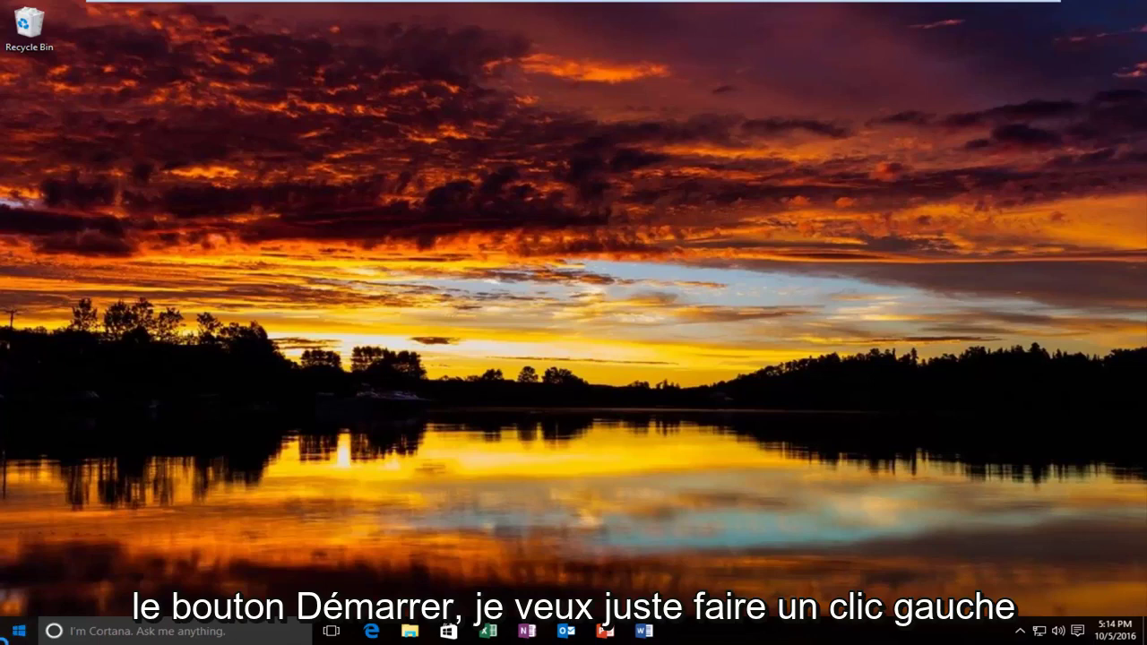
Step: Search the Start menu for 'group policy' and launch Edit group policy
left_click(18, 631)
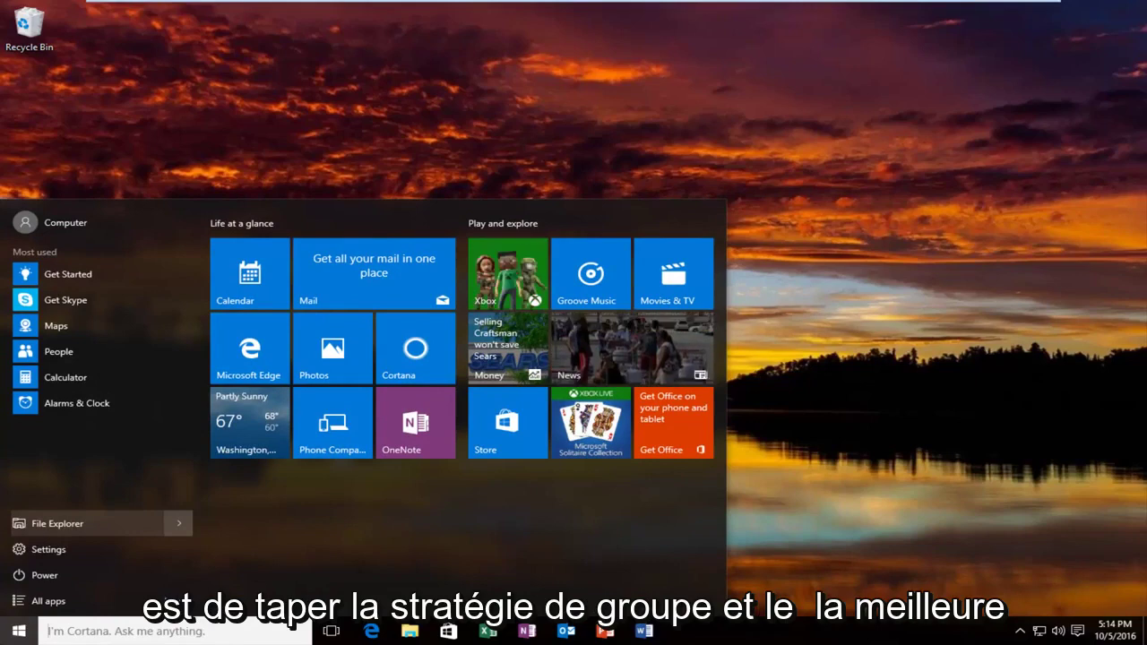
type("group policy")
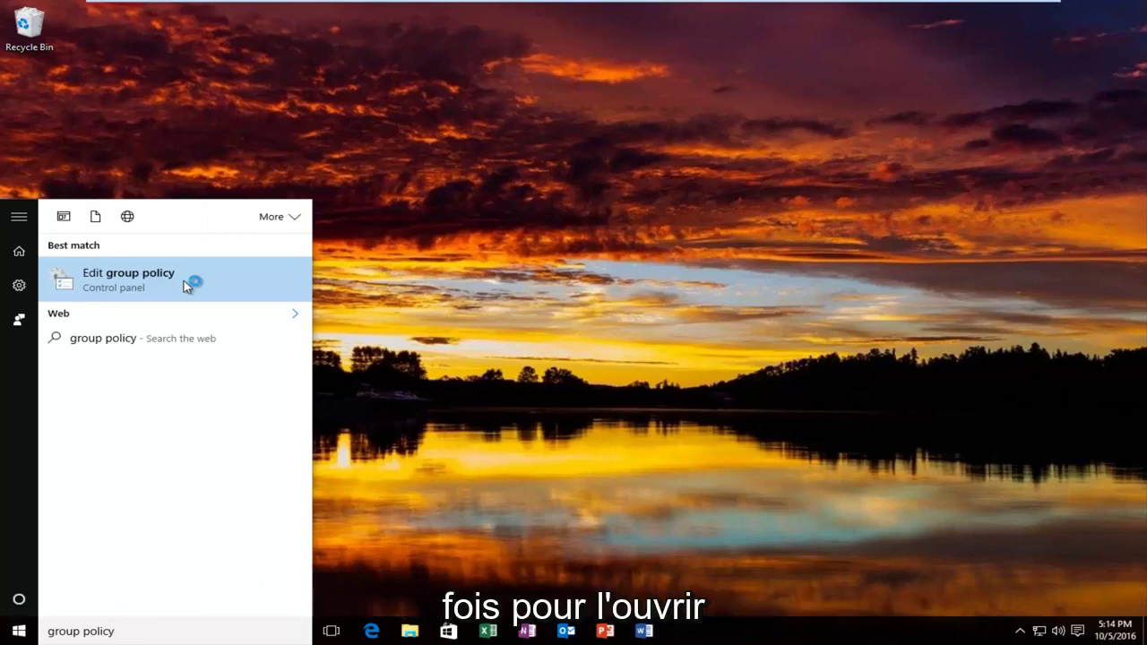
left_click(186, 285)
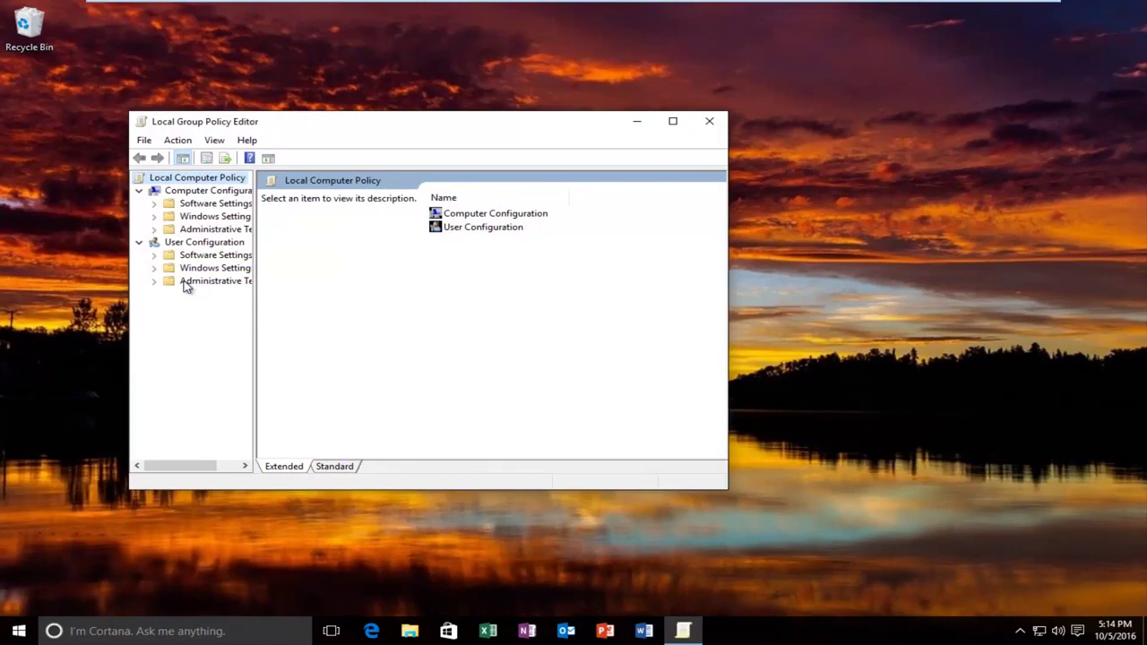
Step: Move and enlarge the policy editor window and widen its tree pane
left_click_drag(309, 123, 293, 78)
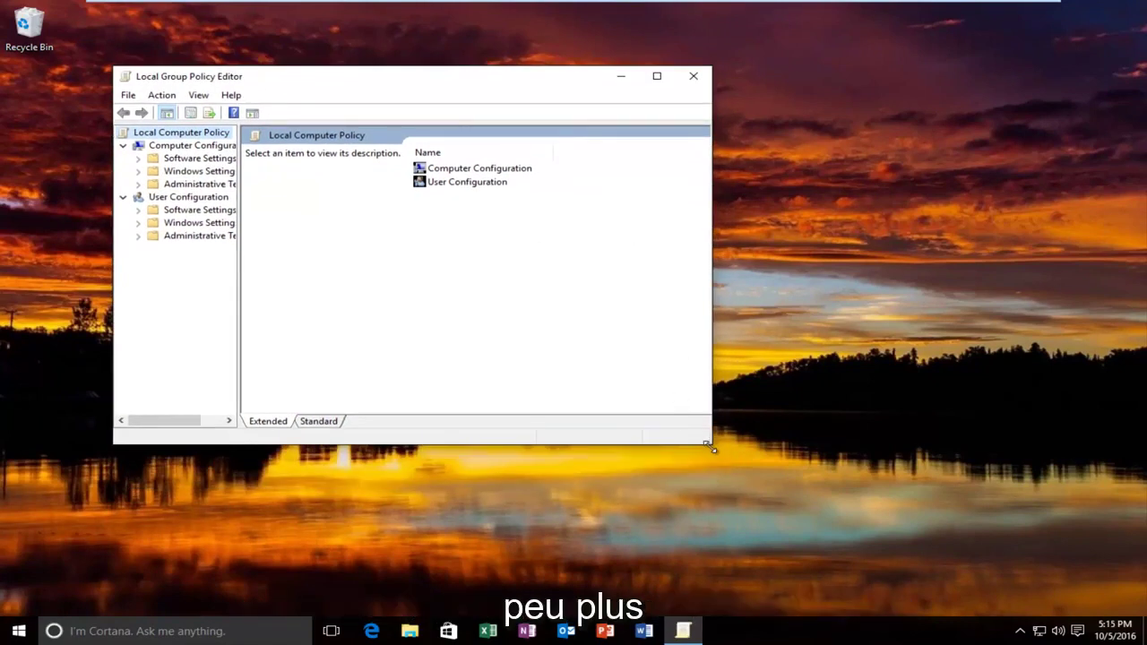
left_click_drag(713, 449, 942, 579)
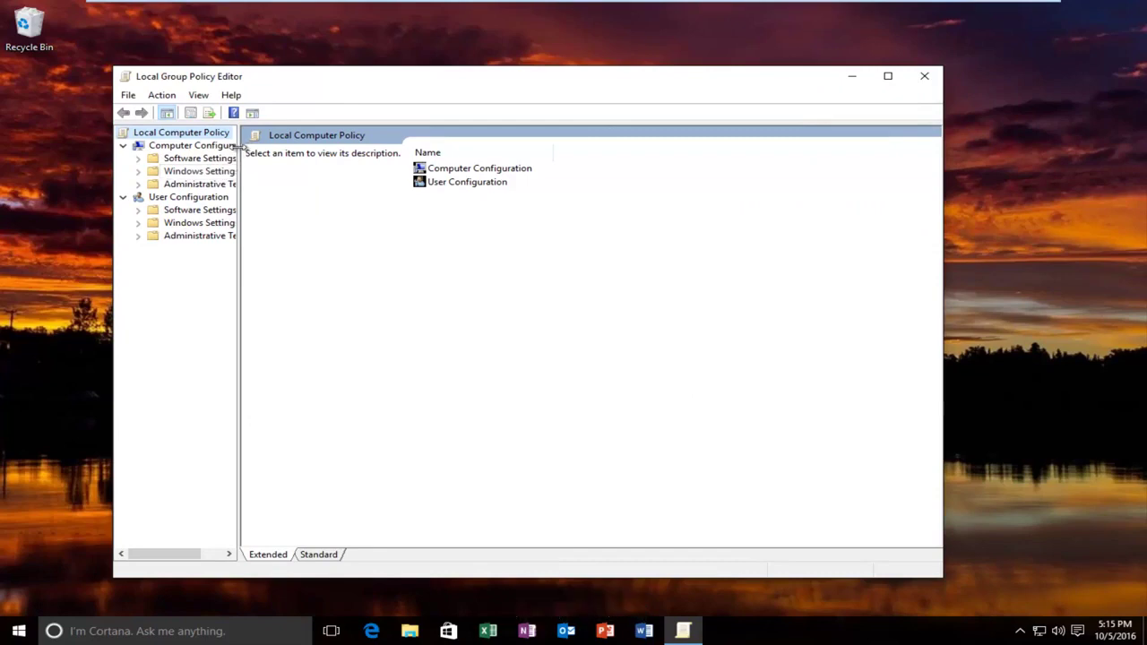
left_click_drag(242, 143, 339, 146)
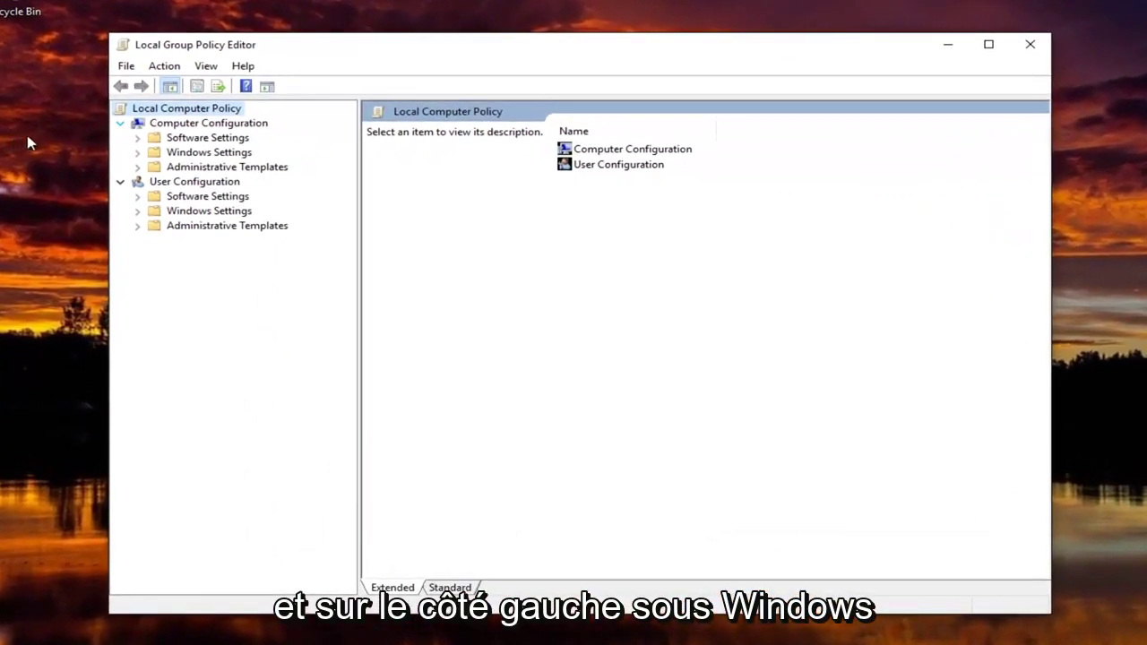
Step: Expand Computer Configuration > Windows Settings > Security Settings > Local Policies
left_click(199, 154)
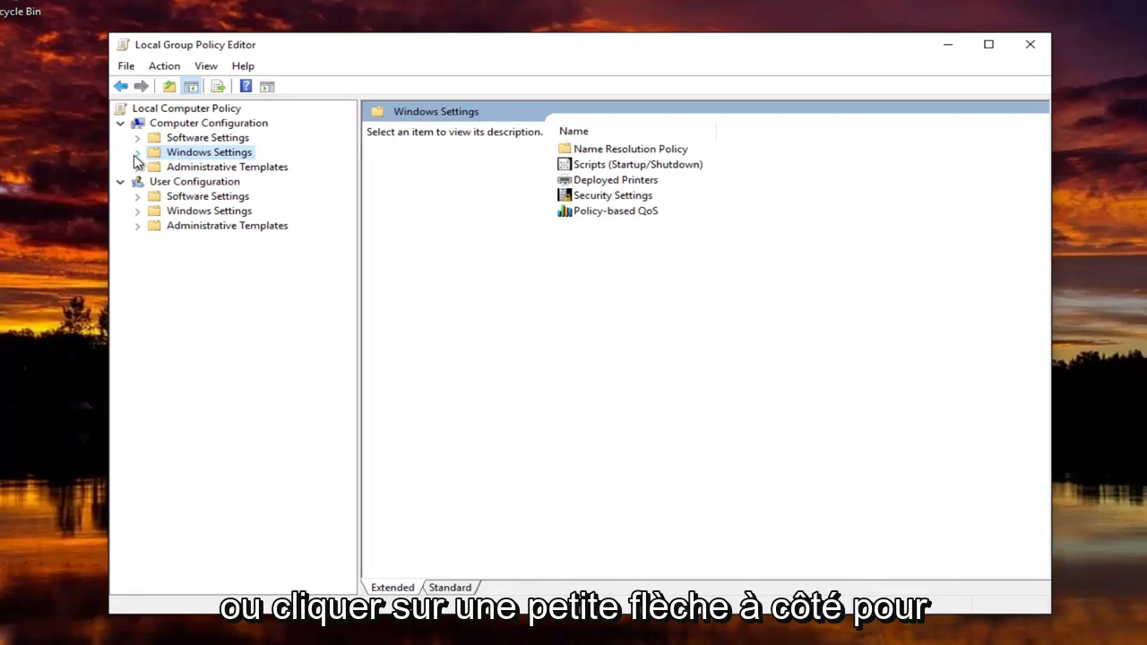
left_click(138, 154)
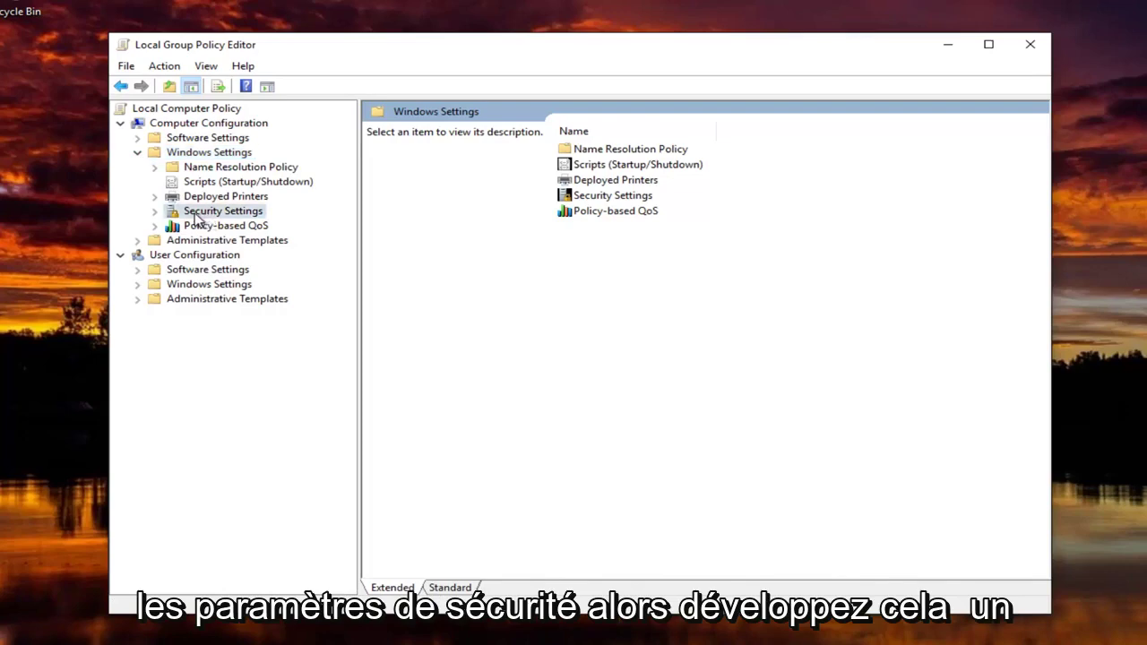
double_click(154, 213)
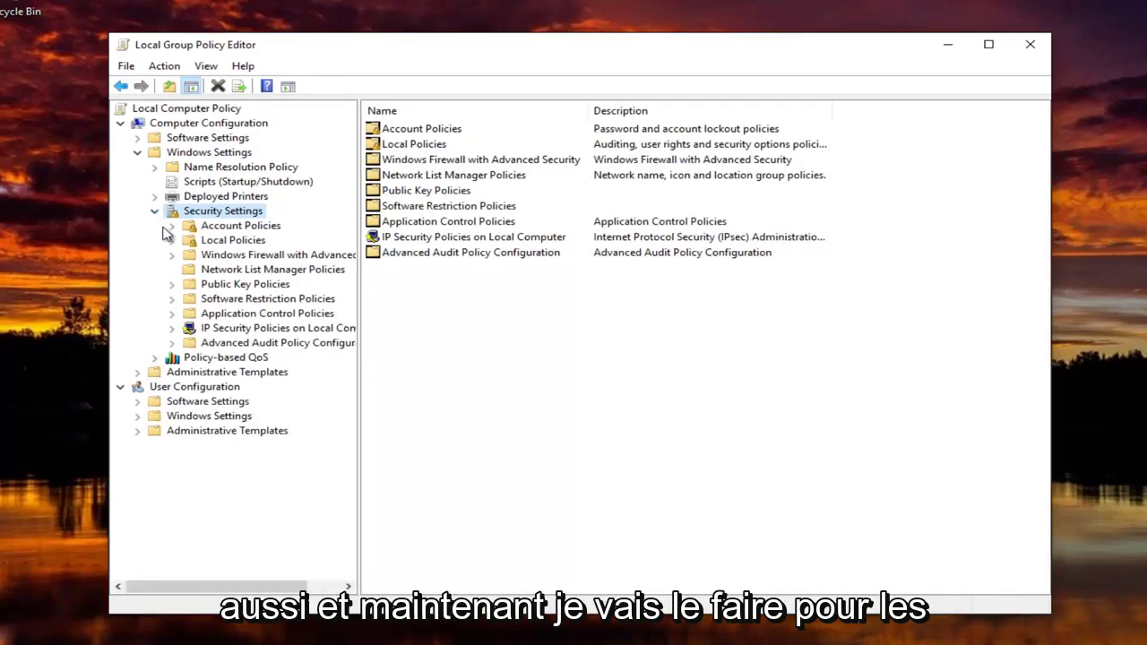
left_click(176, 242)
left_click(172, 242)
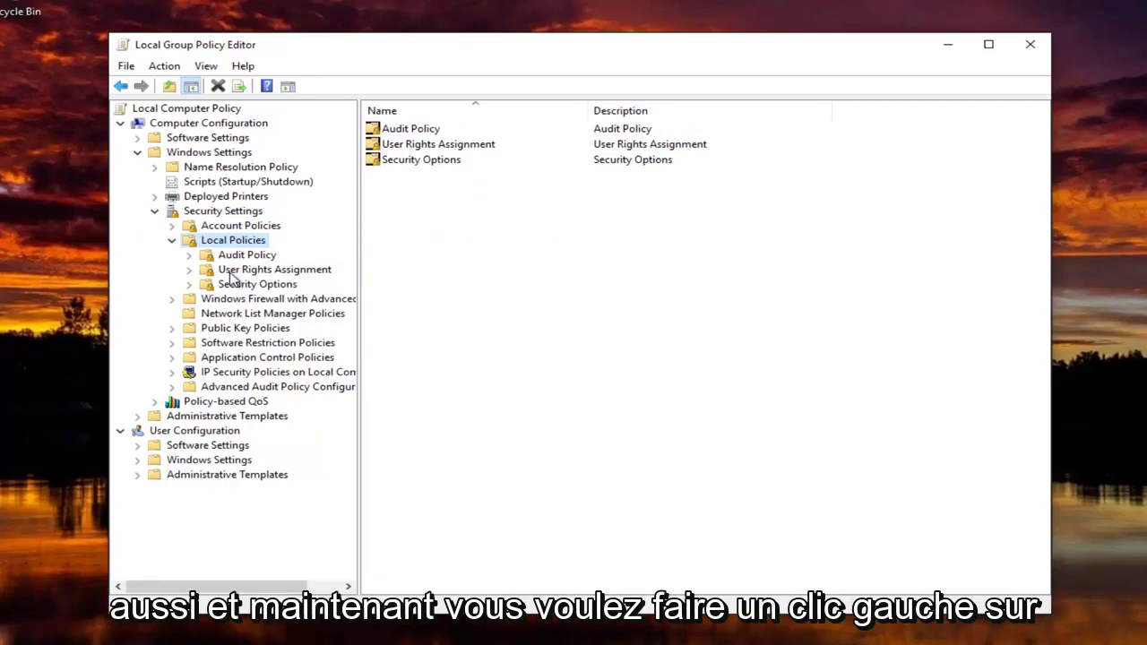
Step: In Security Options, confirm 'Accounts: Rename administrator account' stays set to Administrator
left_click(237, 285)
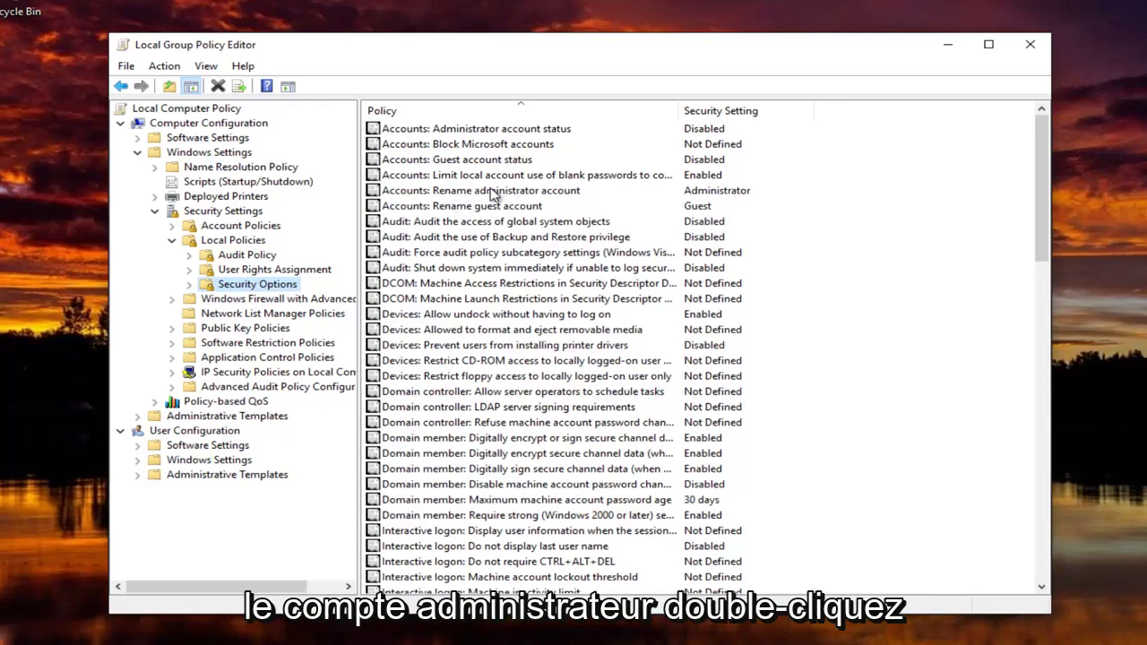
double_click(449, 191)
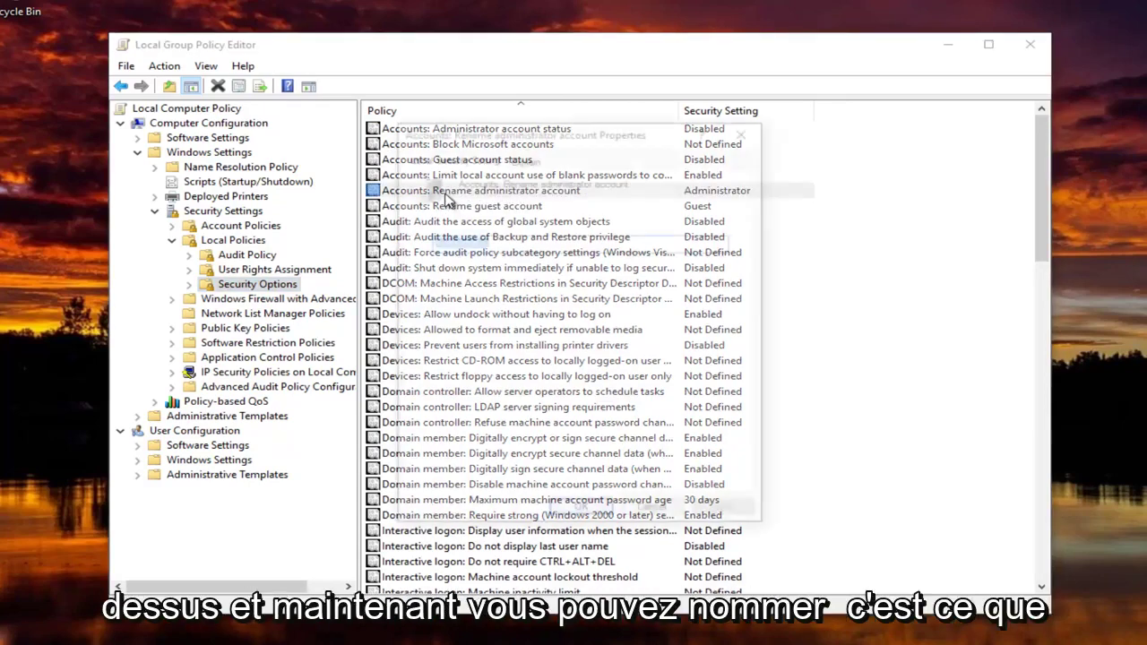
left_click(507, 244)
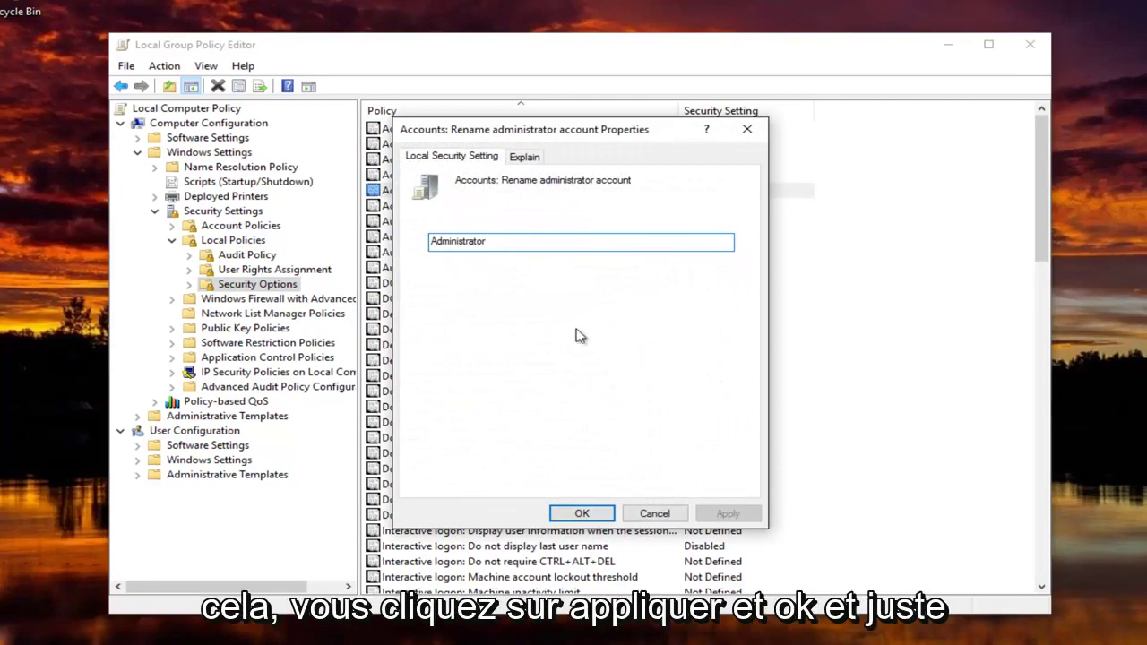
left_click(582, 523)
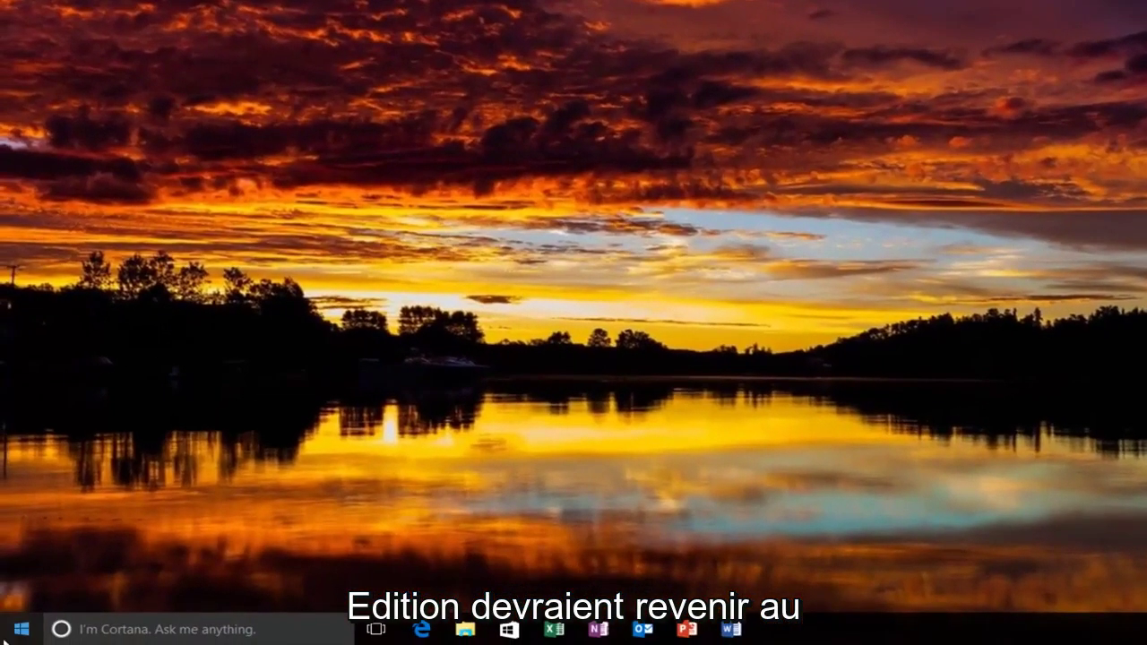
Step: Search the Start menu for 'computer man' and launch Computer Management
left_click(16, 637)
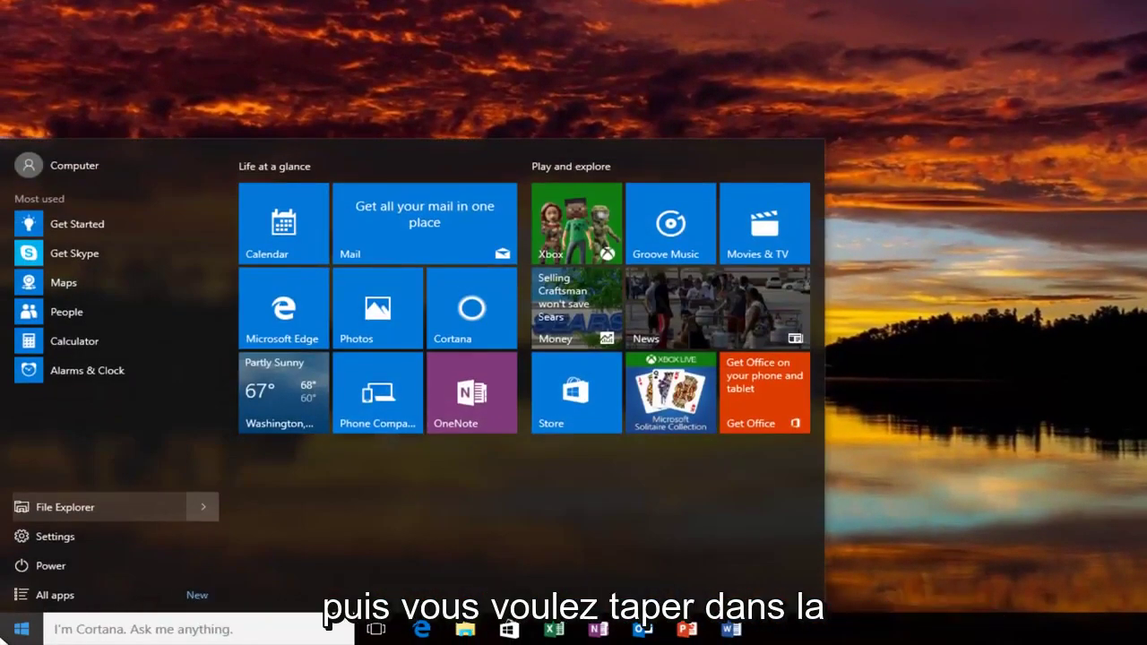
type("compute")
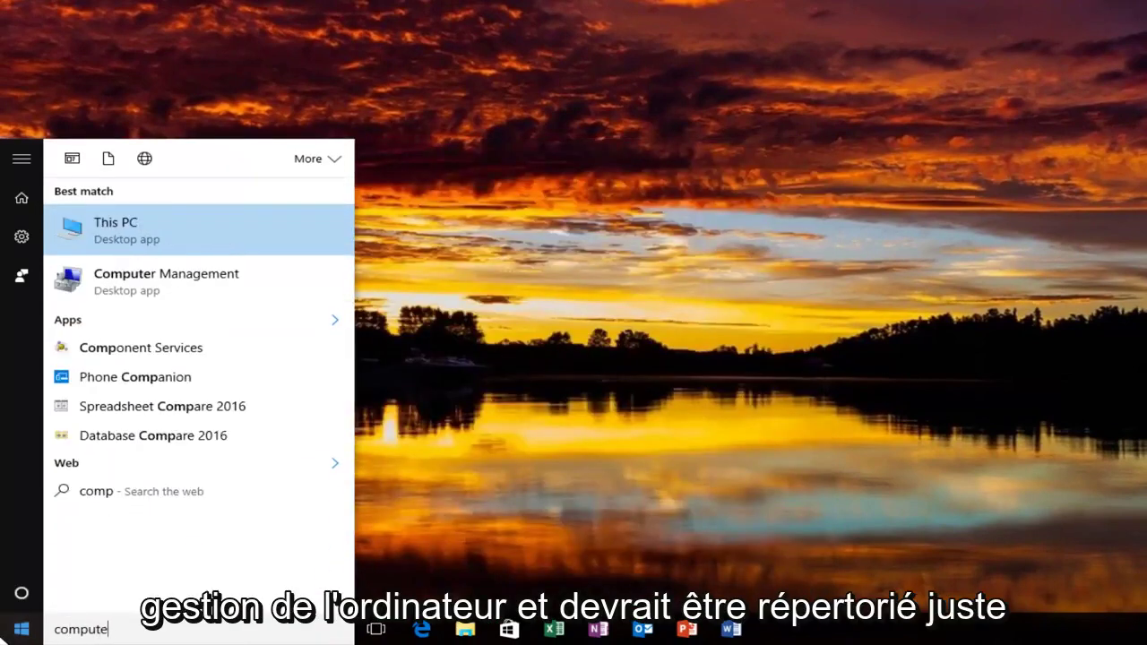
type("r ,am")
key("BackSpace")
key("BackSpace")
key("BackSpace")
key("BackSpace")
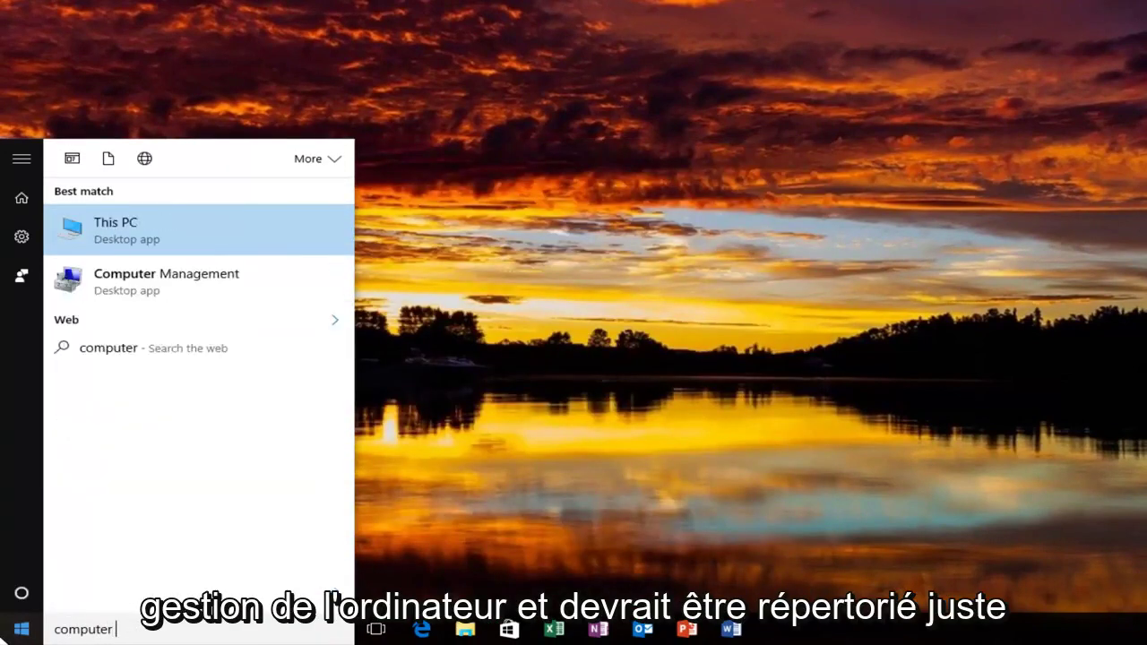
type("man")
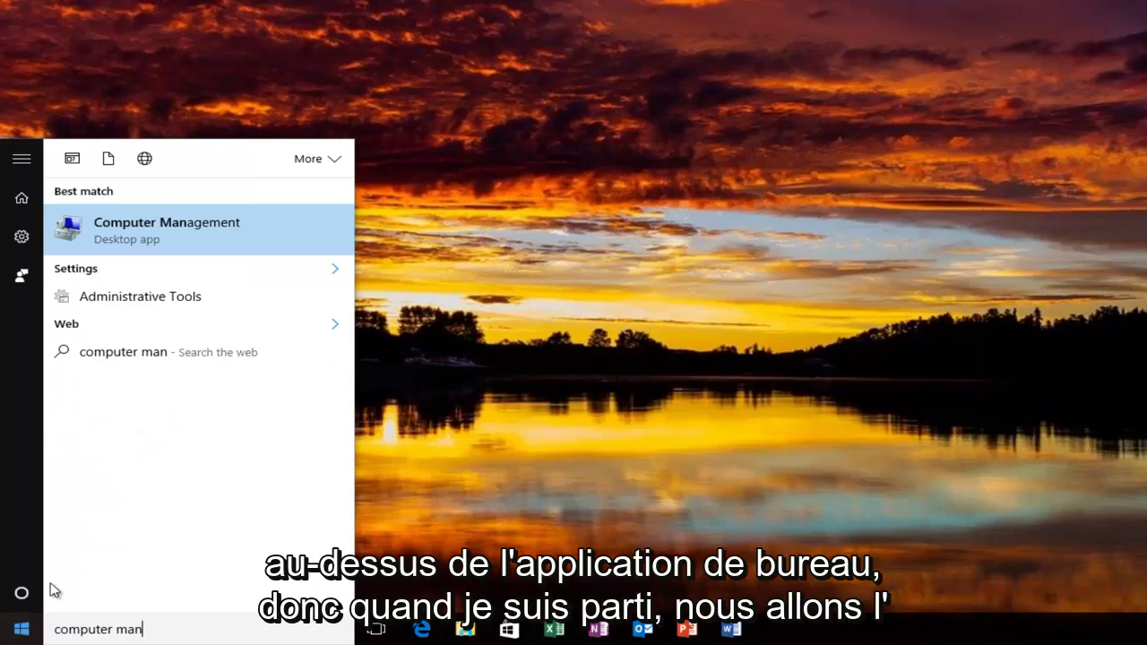
left_click(131, 236)
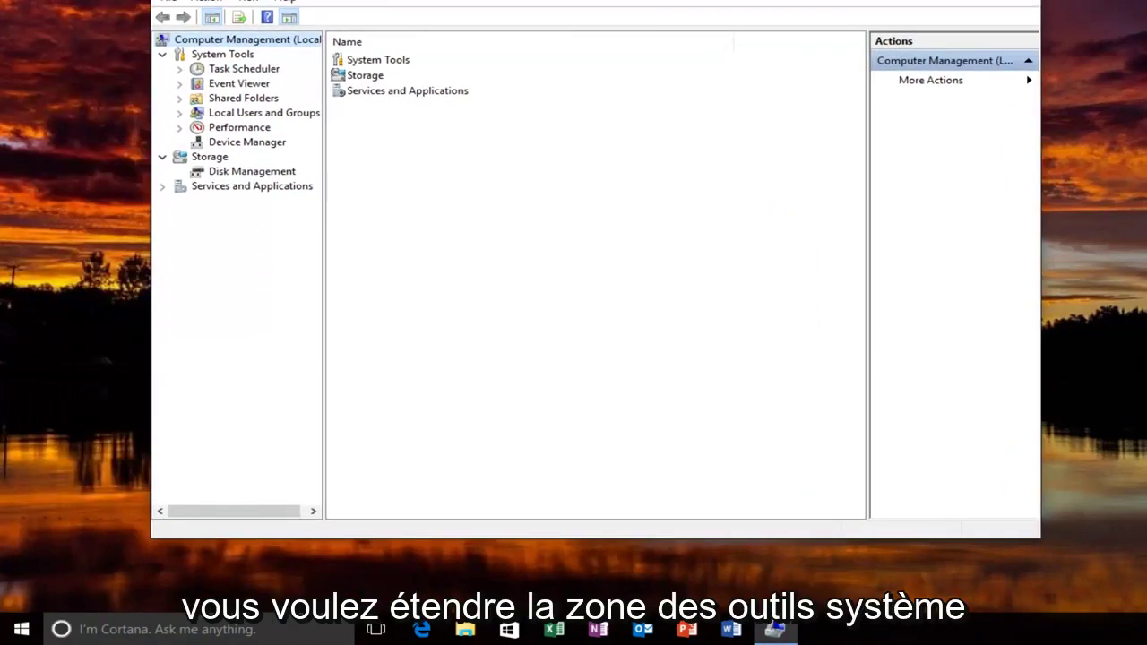
Step: List Users under System Tools > Local Users and Groups, select Administrator and widen Description
left_click(163, 55)
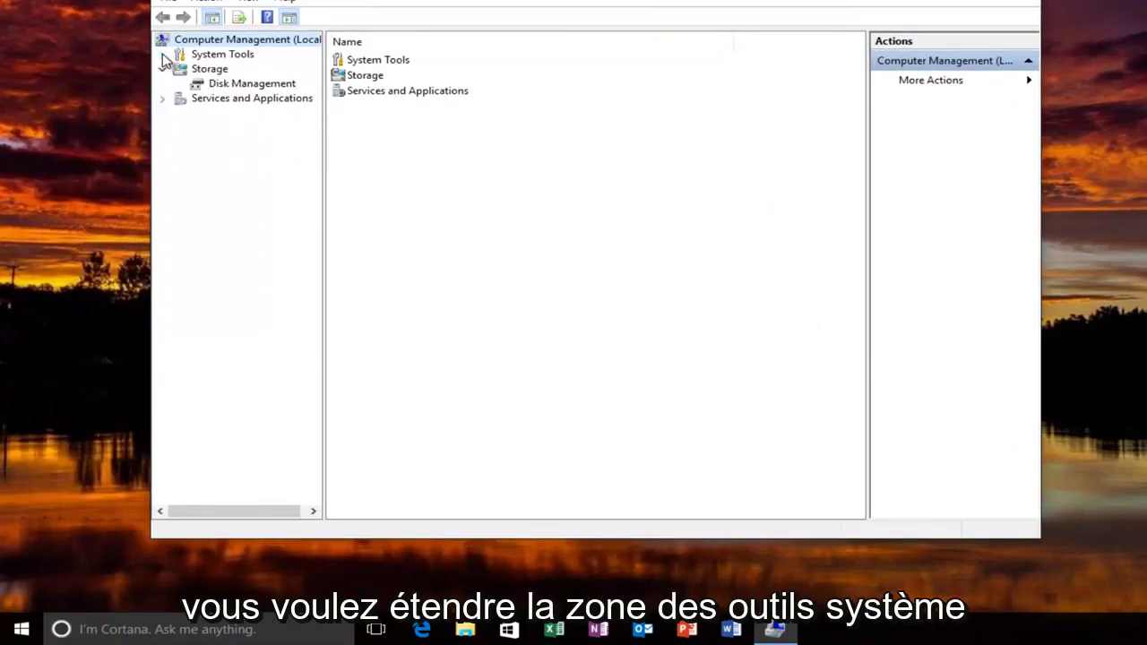
left_click(163, 55)
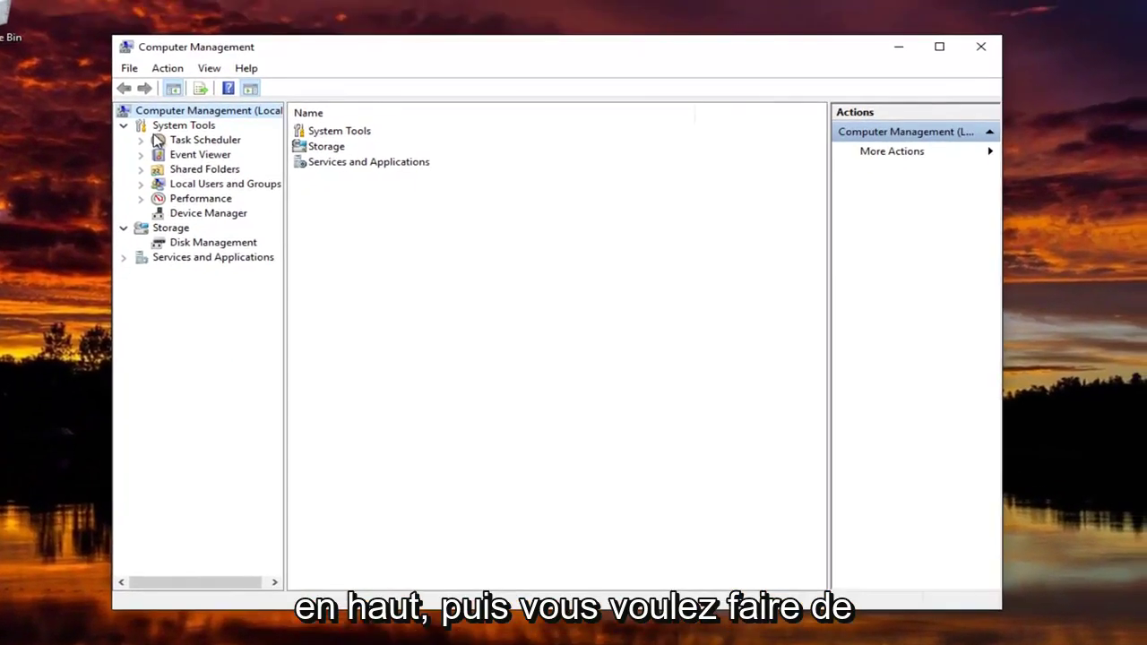
left_click(141, 187)
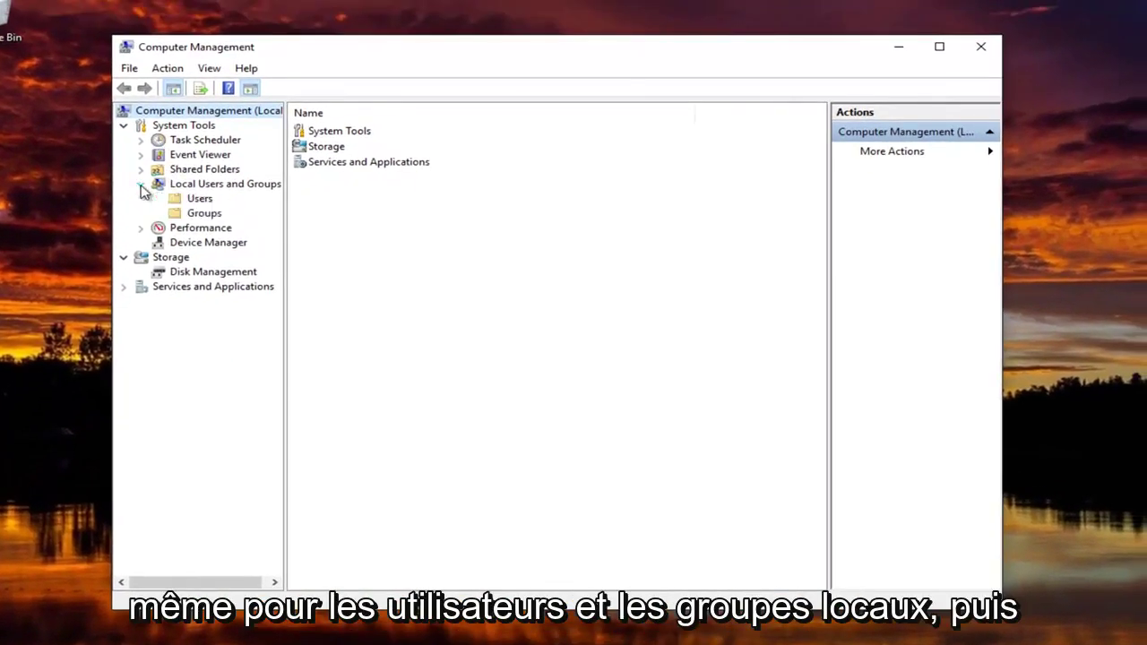
left_click(197, 200)
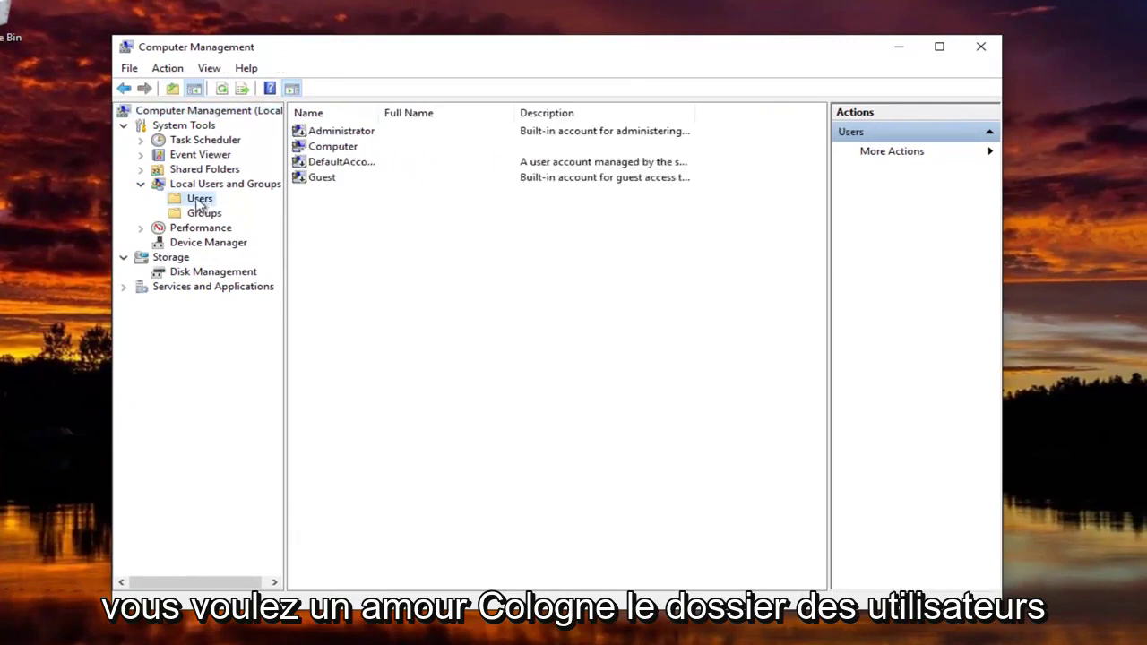
left_click(333, 133)
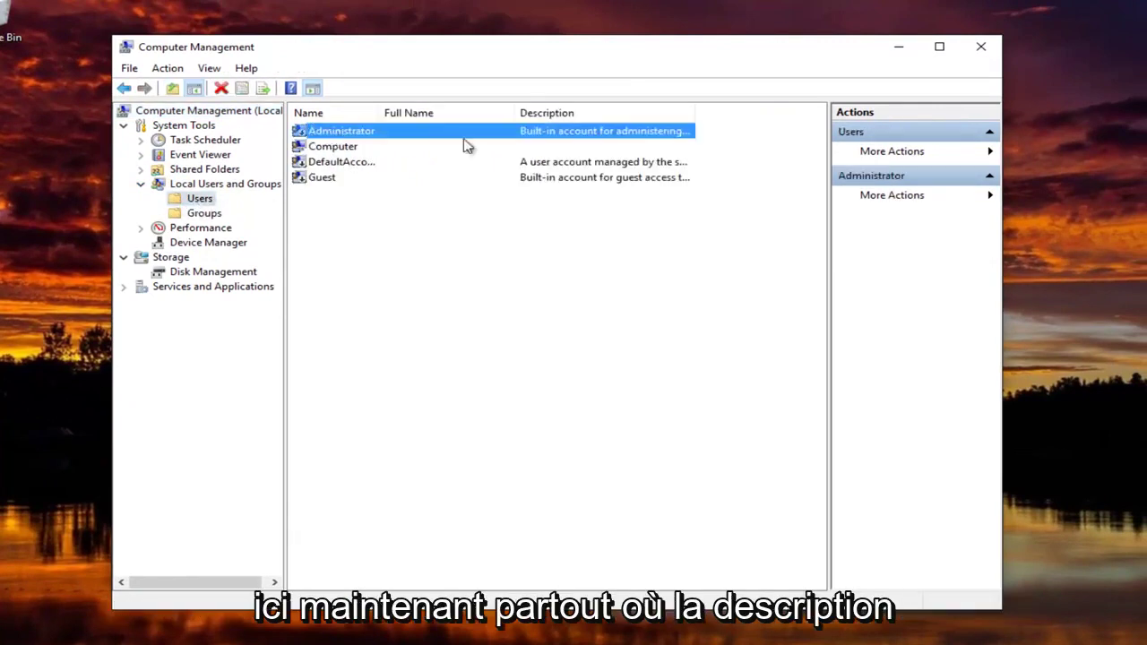
double_click(695, 112)
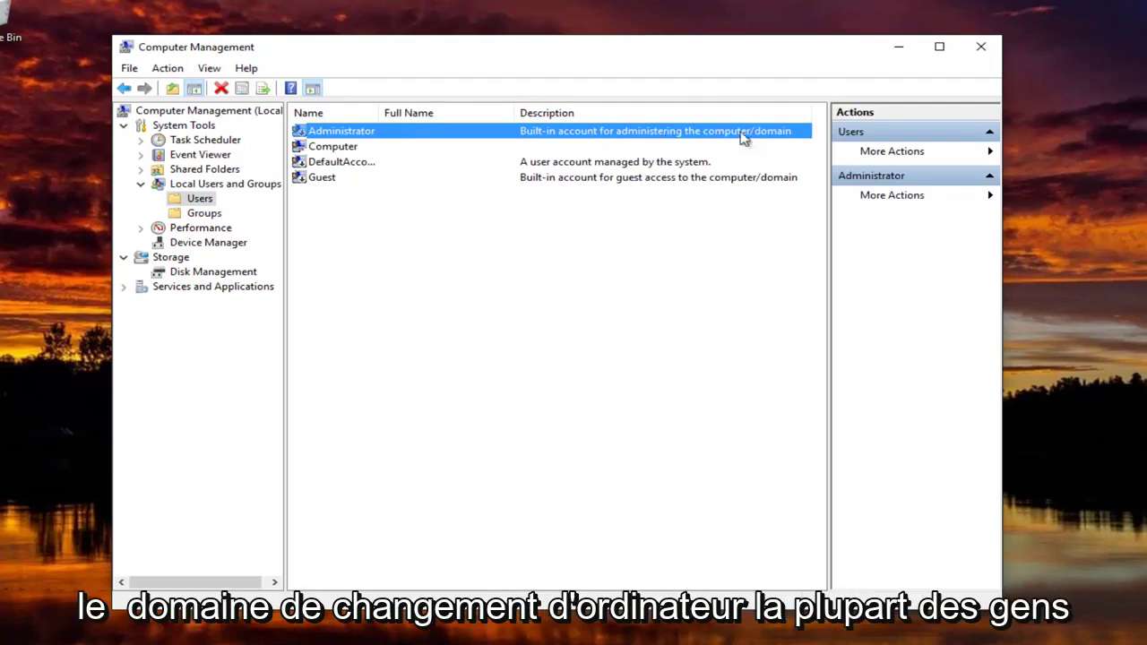
right_click(335, 131)
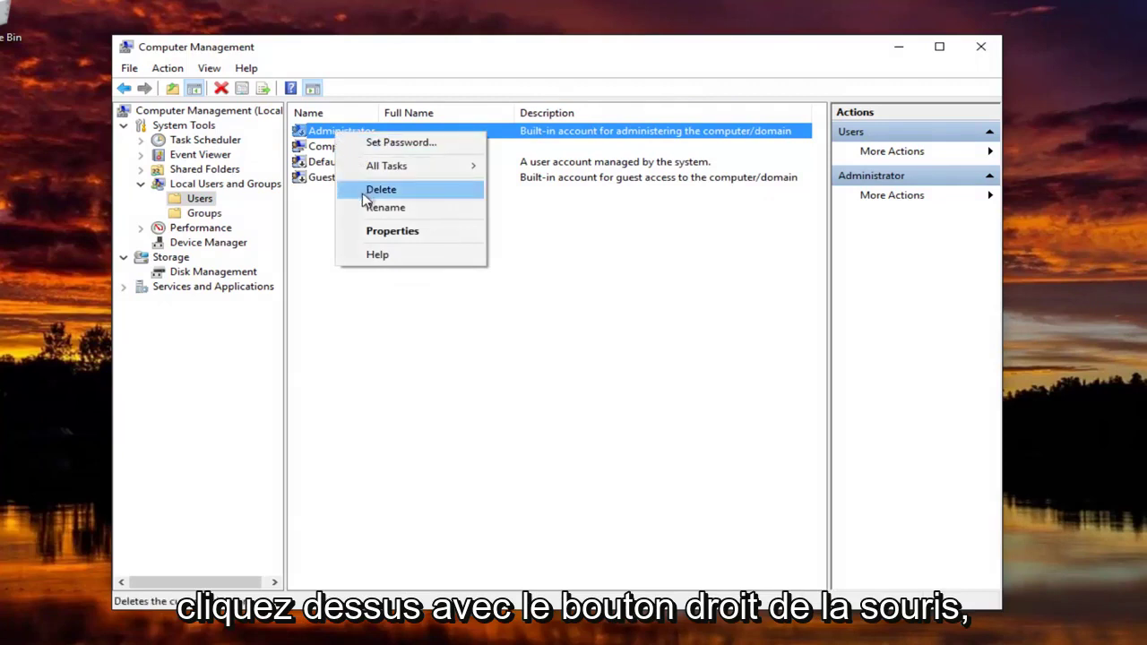
left_click(367, 208)
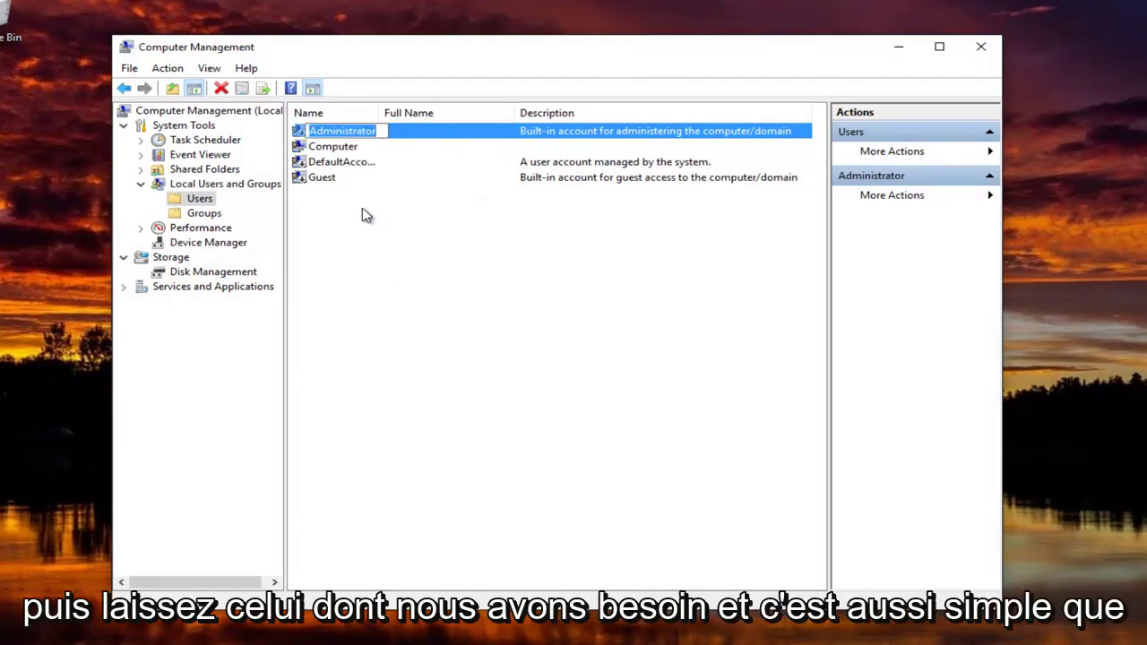
key("Return")
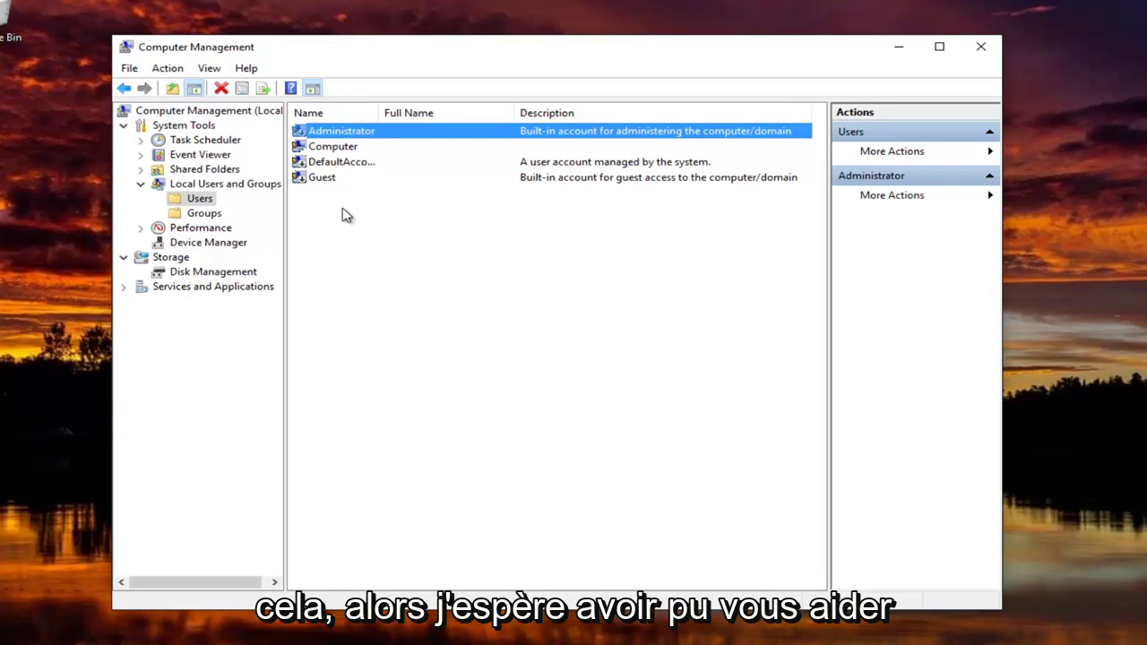